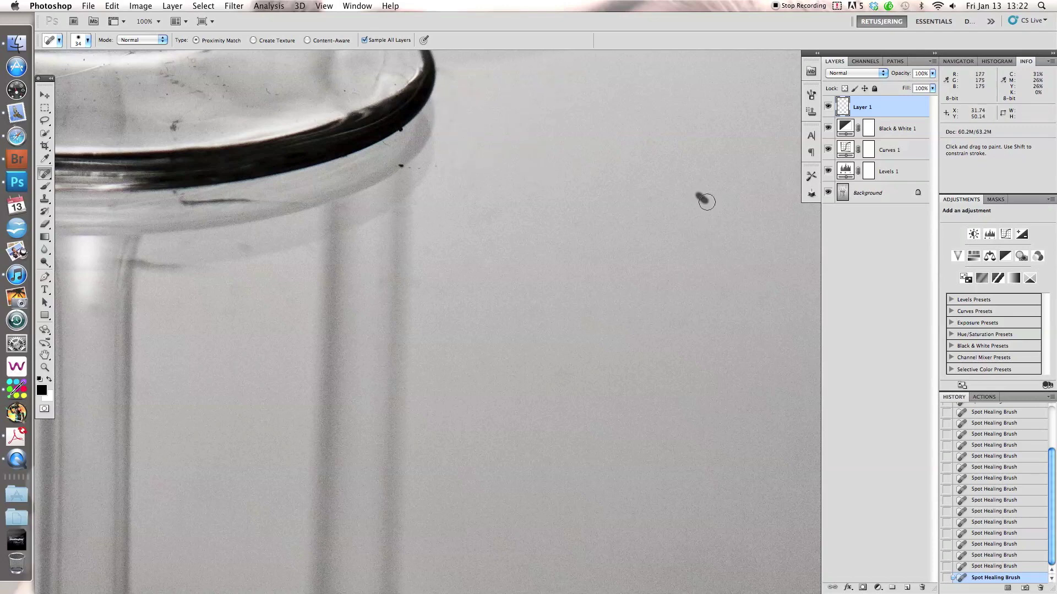
- Heal two dust specks on the grey background beside the glass
scroll(605, 264, "right", 5)
left_click_drag(474, 209, 495, 236)
left_click_drag(631, 203, 653, 221)
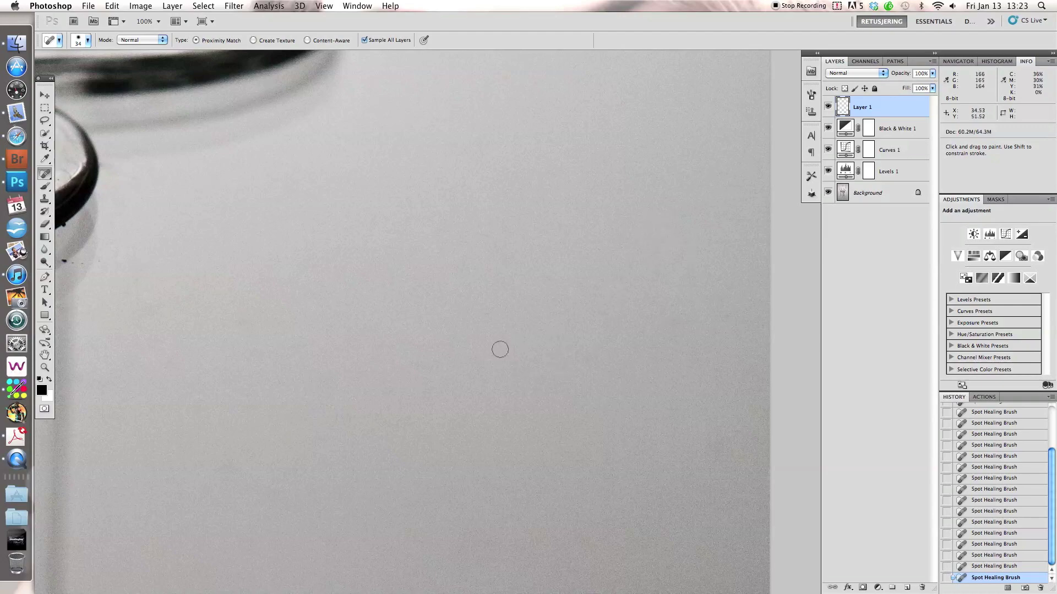
- Zoom in and heal the specks near the glass stem and the dark spot below the rim
key("ctrl+plus")
scroll(525, 318, "down", 3)
left_click_drag(493, 236, 496, 236)
left_click(653, 232)
scroll(424, 237, "up", 2)
scroll(424, 238, "left", 4)
left_click_drag(253, 147, 260, 149)
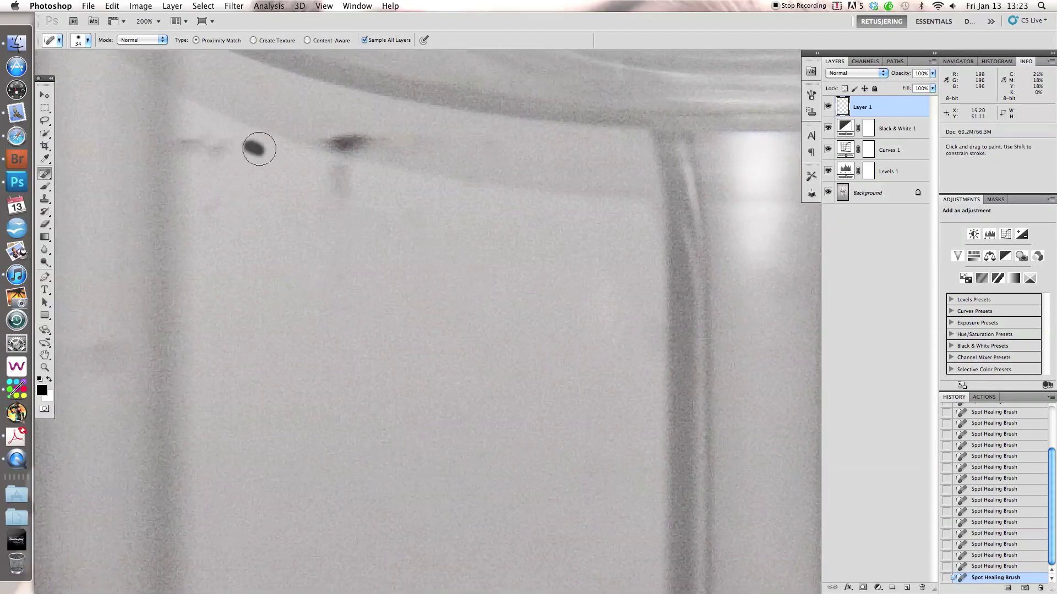
- With the Spot Healing Brush active, heal two dark specks on the grey background
key("s")
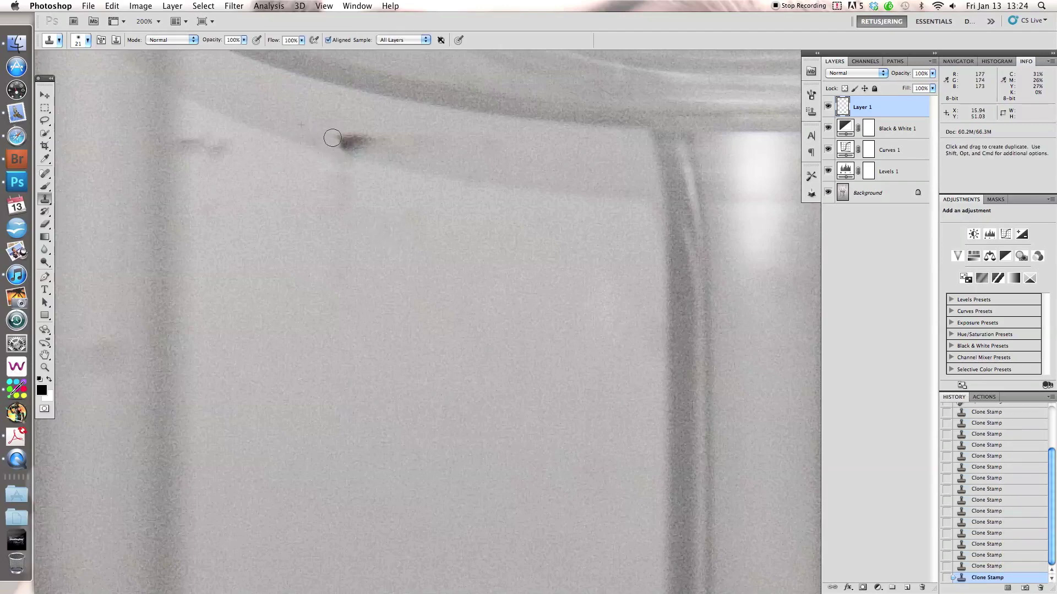
key("j")
left_click_drag(432, 138, 423, 134)
left_click_drag(352, 193, 334, 186)
- Heal the large dark spot and the remaining dark spot on the background
scroll(325, 236, "left", 5)
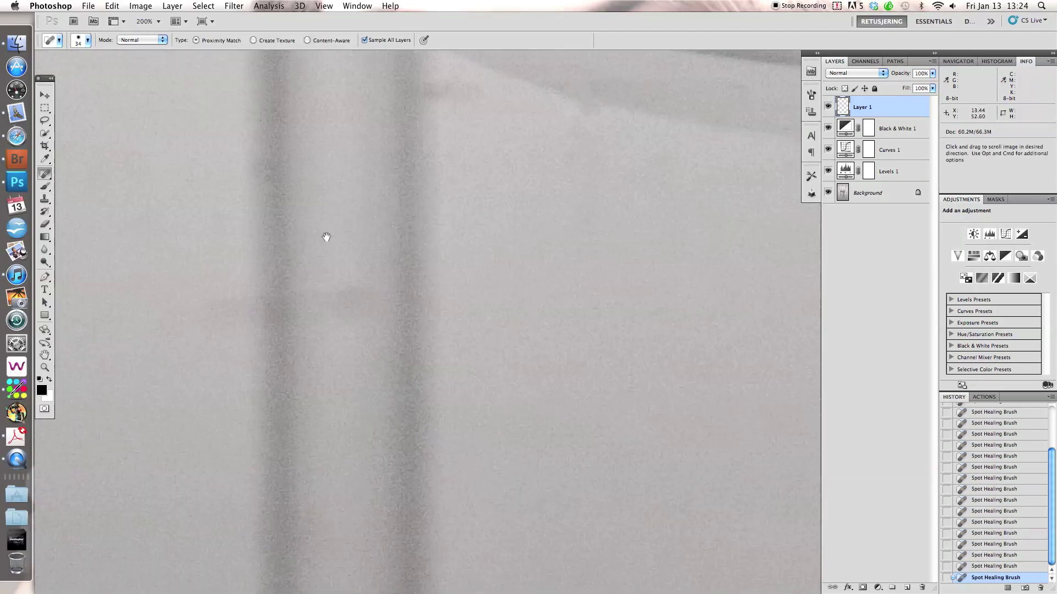
scroll(395, 181, "down", 3)
scroll(509, 205, "left", 3)
left_click_drag(531, 220, 549, 202)
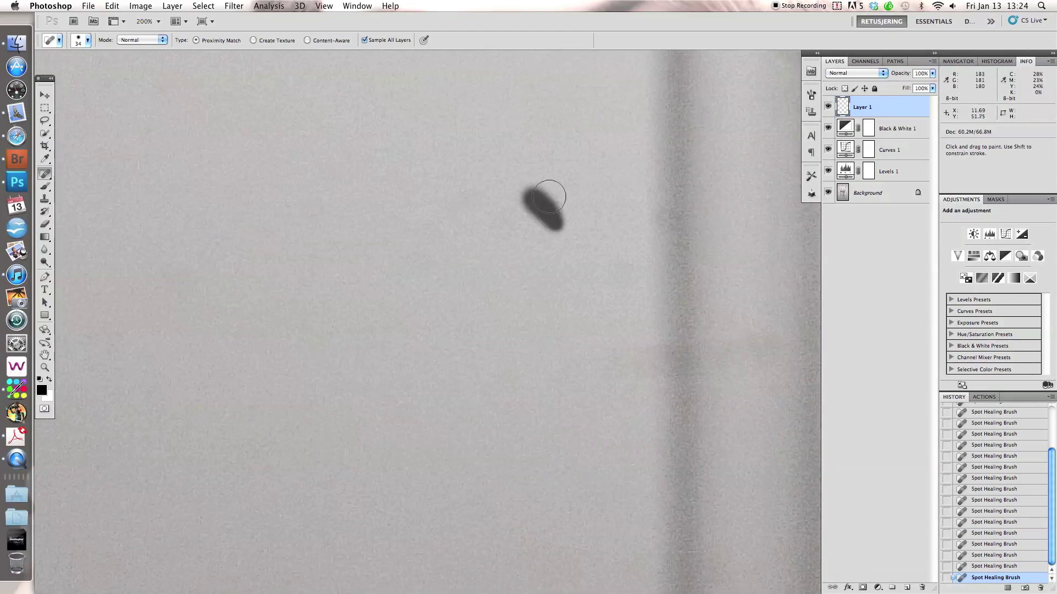
scroll(436, 200, "left", 3)
left_click_drag(536, 349, 507, 249)
- Heal the scattered dust specks across the background
left_click(641, 472)
left_click(758, 304)
left_click(142, 174)
left_click(207, 384)
scroll(397, 420, "down", 3)
left_click(304, 380)
left_click_drag(216, 235, 243, 228)
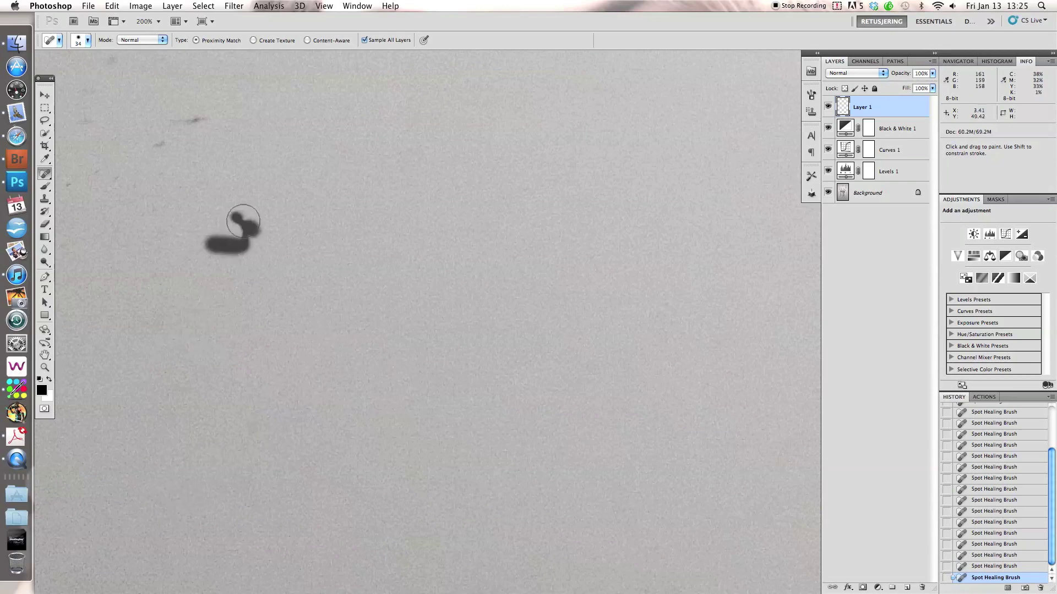
- Heal the dark specks along the left edge and the remaining small background specks
scroll(140, 165, "left", 3)
left_click(604, 172)
left_click_drag(129, 221, 157, 245)
left_click(201, 402)
left_click(205, 216)
left_click(434, 177)
left_click(302, 226)
left_click_drag(442, 216, 418, 215)
scroll(523, 275, "right", 5)
scroll(399, 363, "right", 5)
scroll(529, 311, "right", 3)
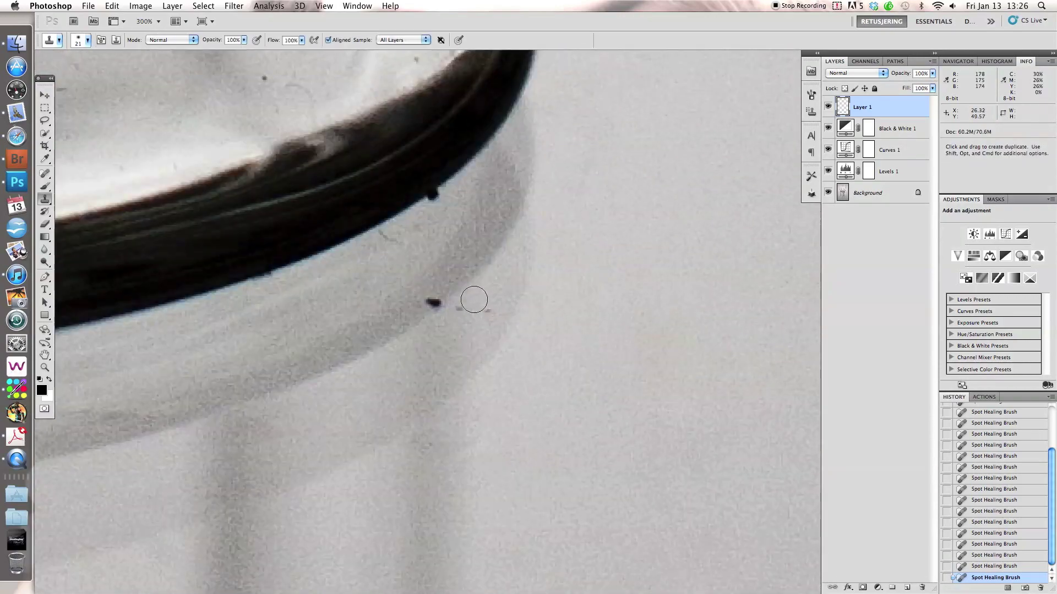
- Clone over the rim speck and heal the smudges and marks along the glass rim
left_click(383, 234)
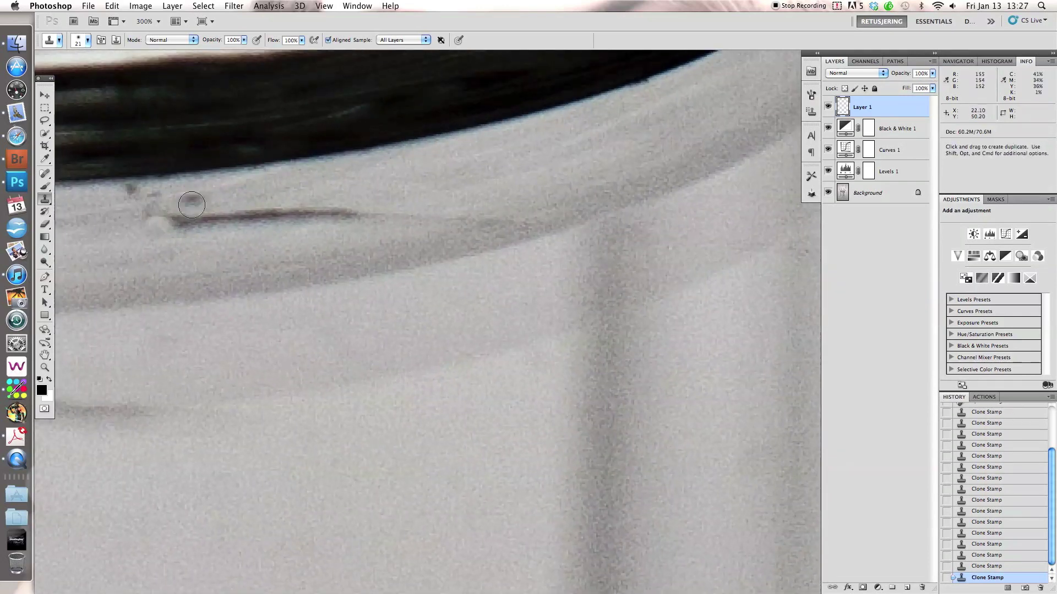
left_click(207, 220)
left_click(155, 237)
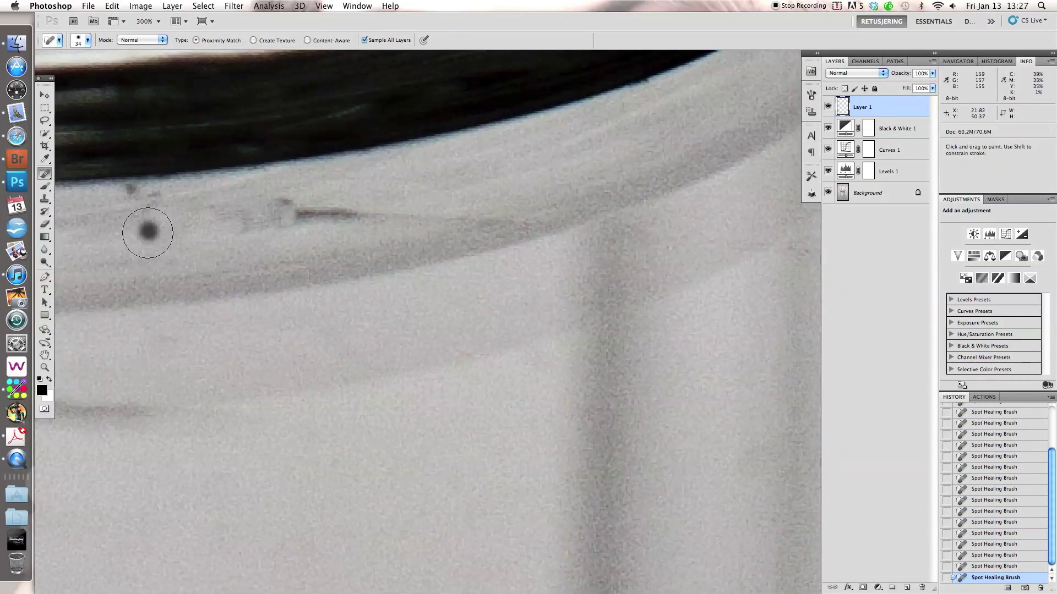
left_click(306, 215)
left_click(394, 214)
left_click(229, 219)
left_click(367, 214)
left_click(227, 215)
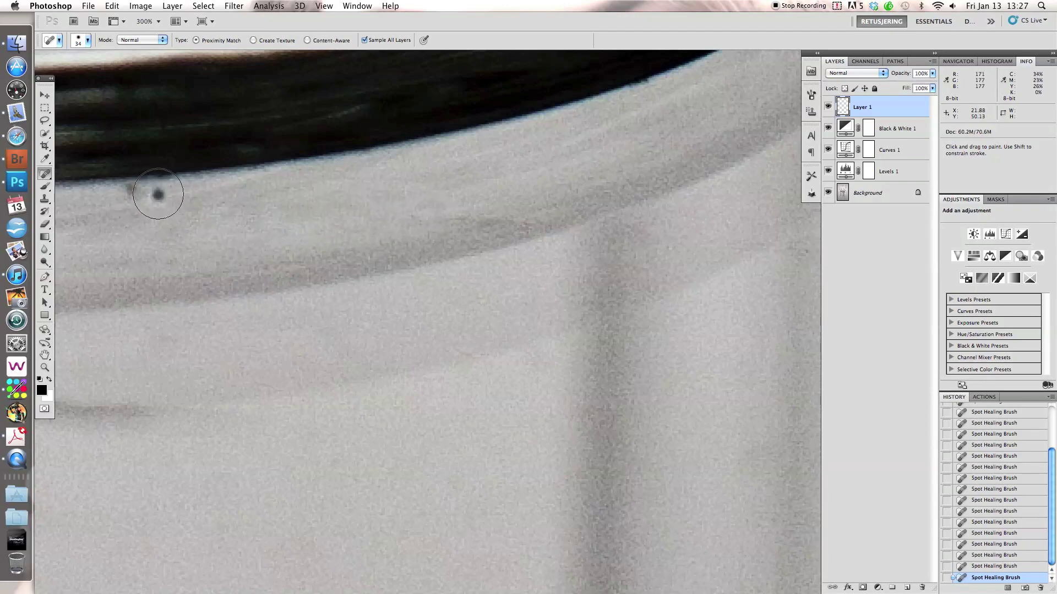
left_click(113, 217)
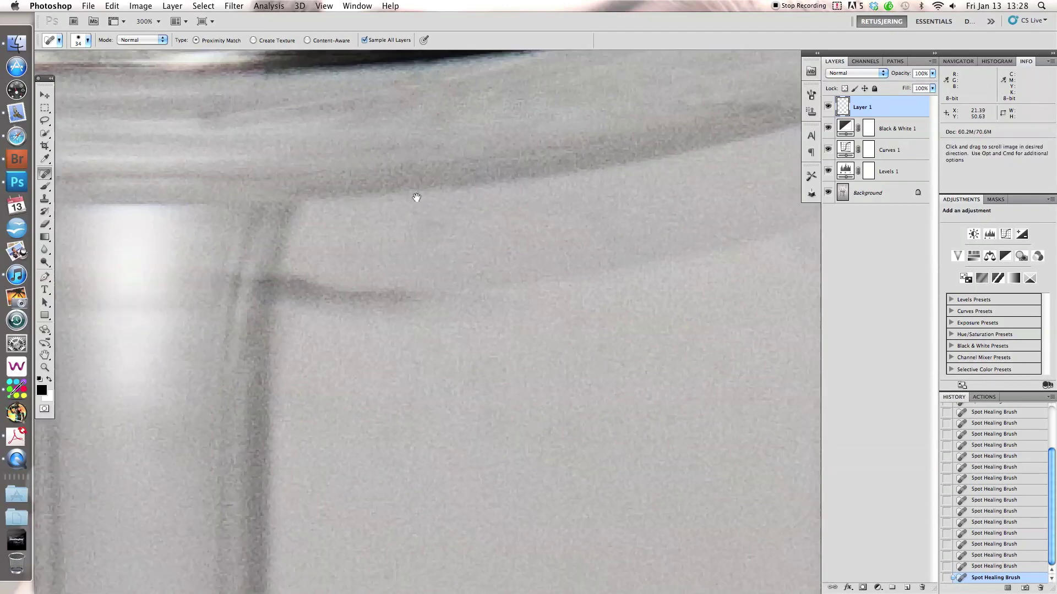
- Clone away the dark streak across the glass and heal the first upper-glass specks
left_click_drag(348, 275, 270, 259)
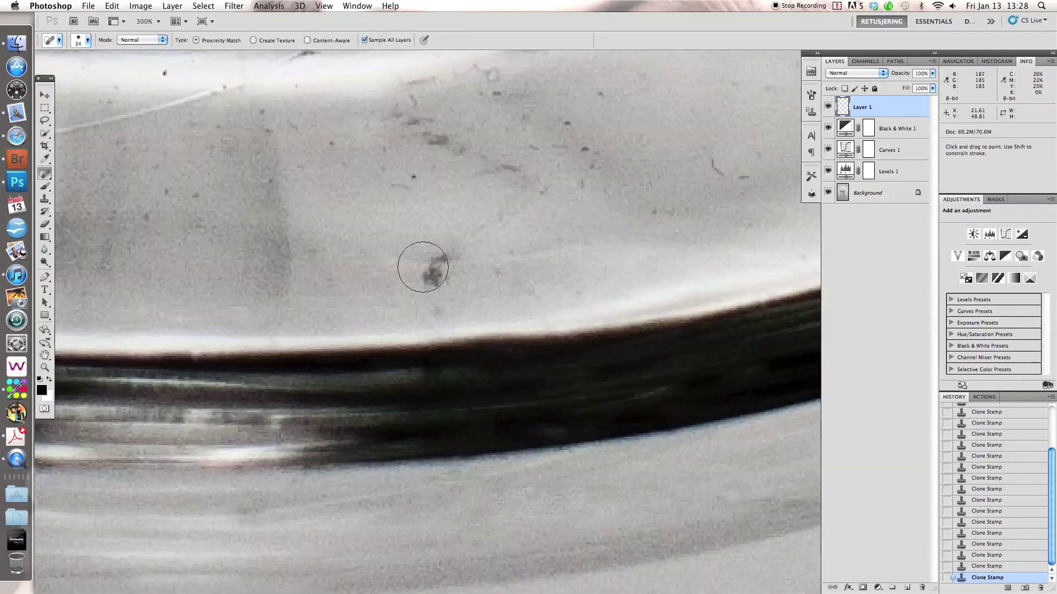
left_click_drag(427, 267, 432, 311)
left_click(543, 191)
left_click(652, 208)
left_click(748, 167)
left_click(738, 82)
- Heal the remaining dust specks on the upper glass, including the one above the rim
left_click(586, 148)
left_click(513, 159)
left_click(347, 166)
left_click(400, 112)
left_click(439, 137)
left_click(497, 93)
left_click(264, 115)
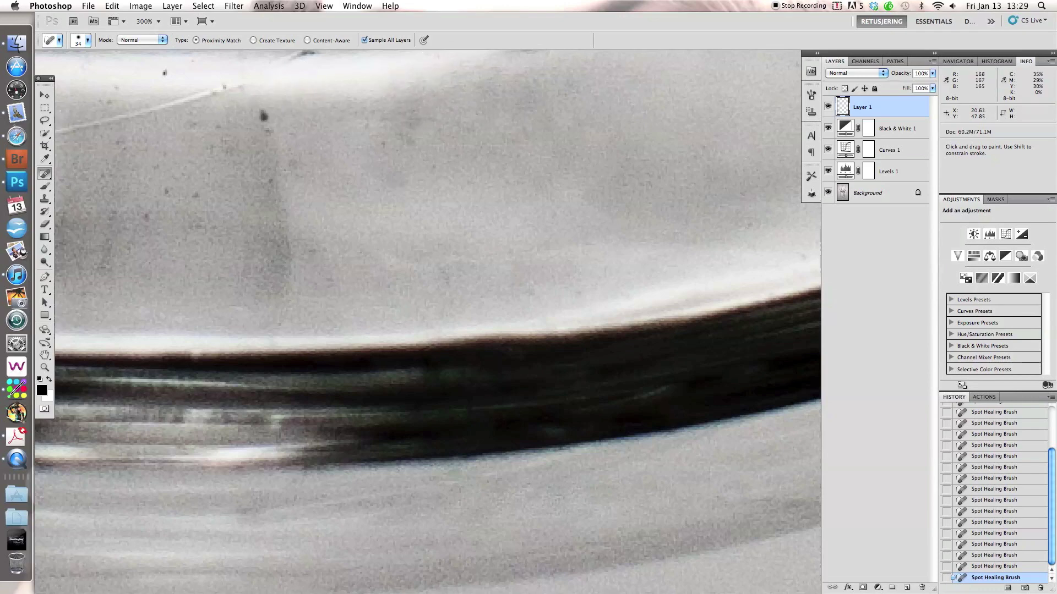
- Heal four dust specks on the glass, including the dark speck near the top
left_click(198, 184)
left_click(131, 244)
left_click(200, 175)
left_click(162, 70)
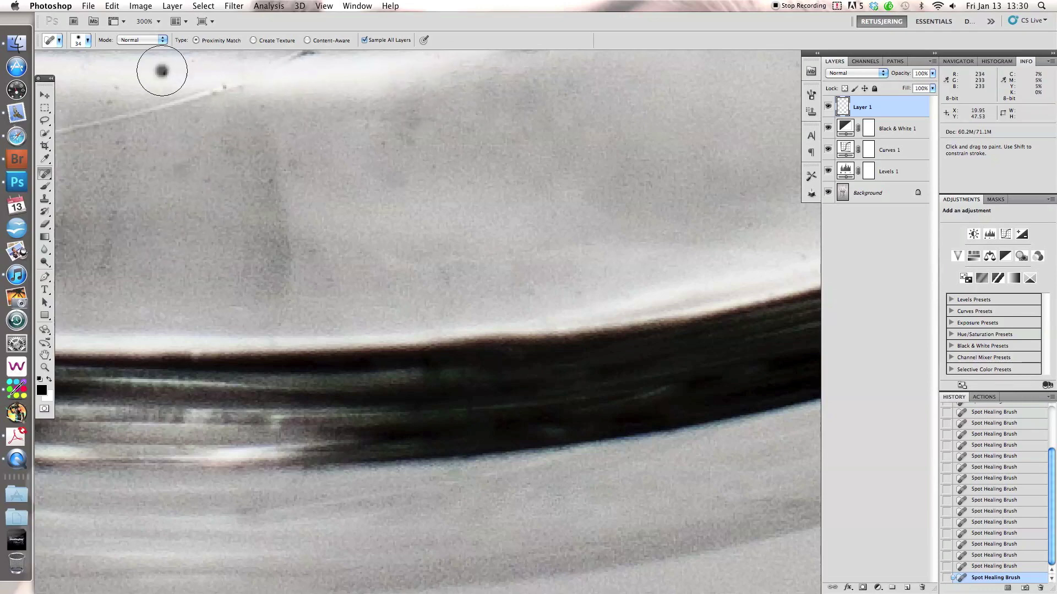
key("e")
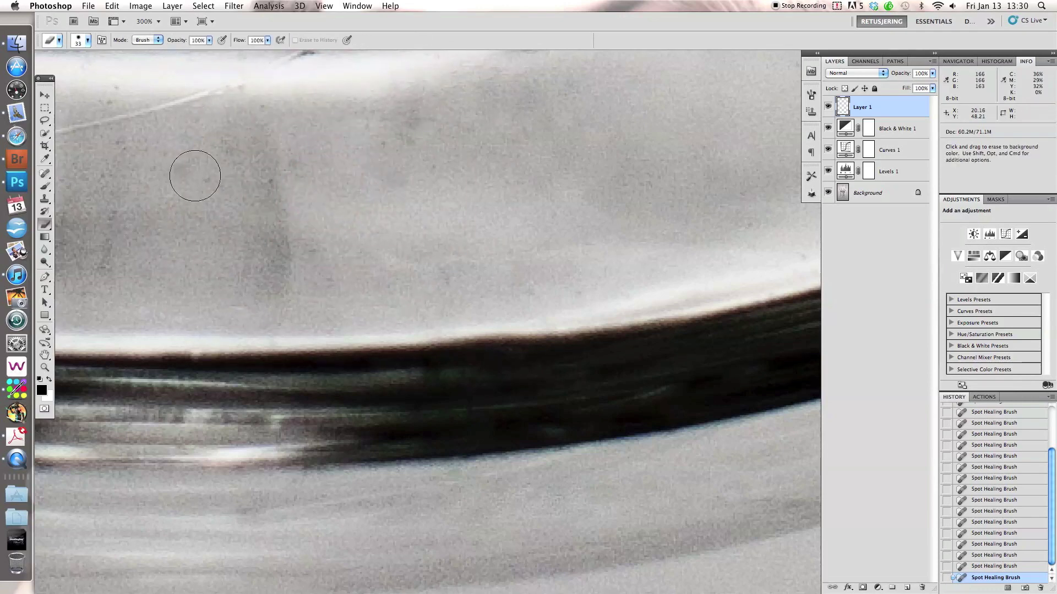
key("s")
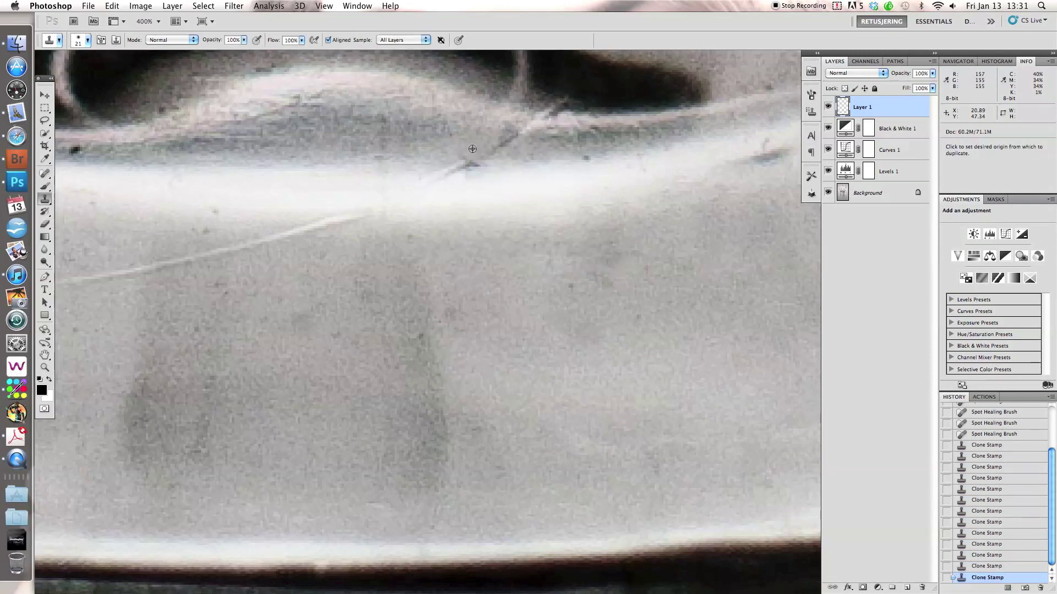
- Zoom in on the lower glass and heal the dark specks on the grey band and lower left
scroll(279, 205, "up", 3)
scroll(278, 205, "left", 5)
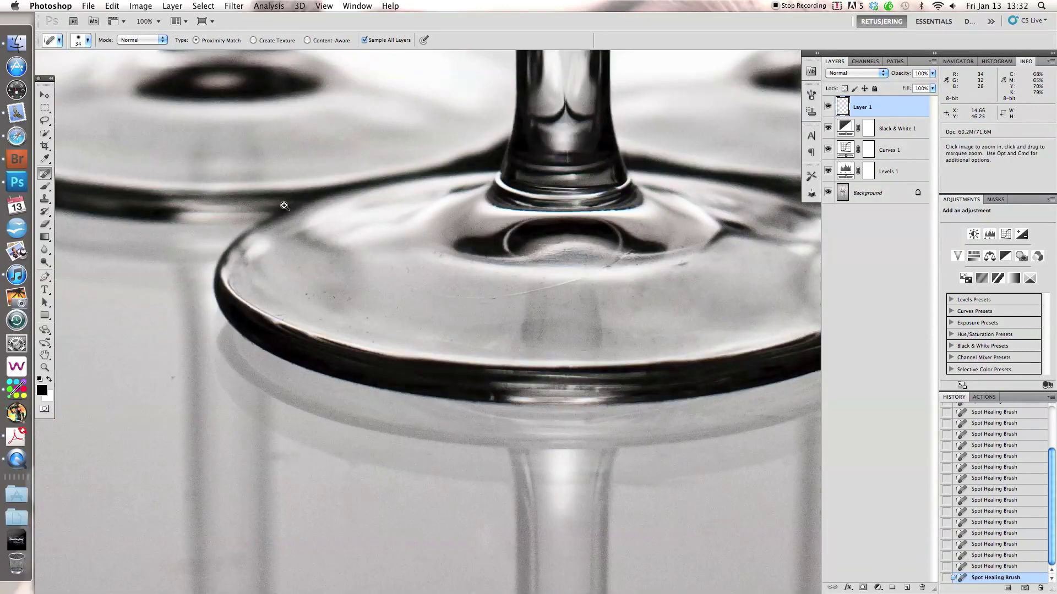
left_click(285, 206)
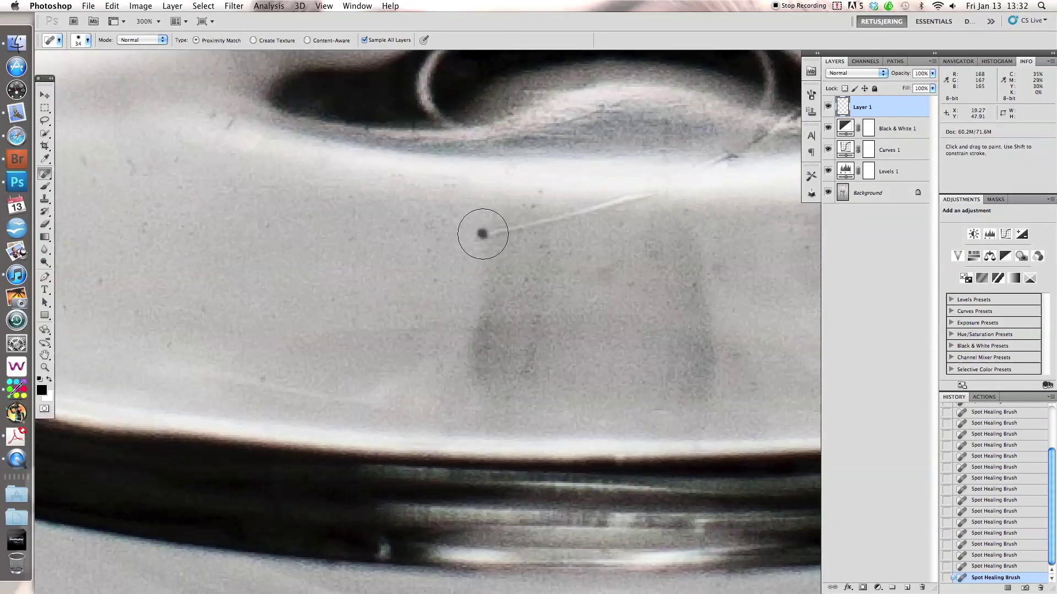
left_click(601, 279)
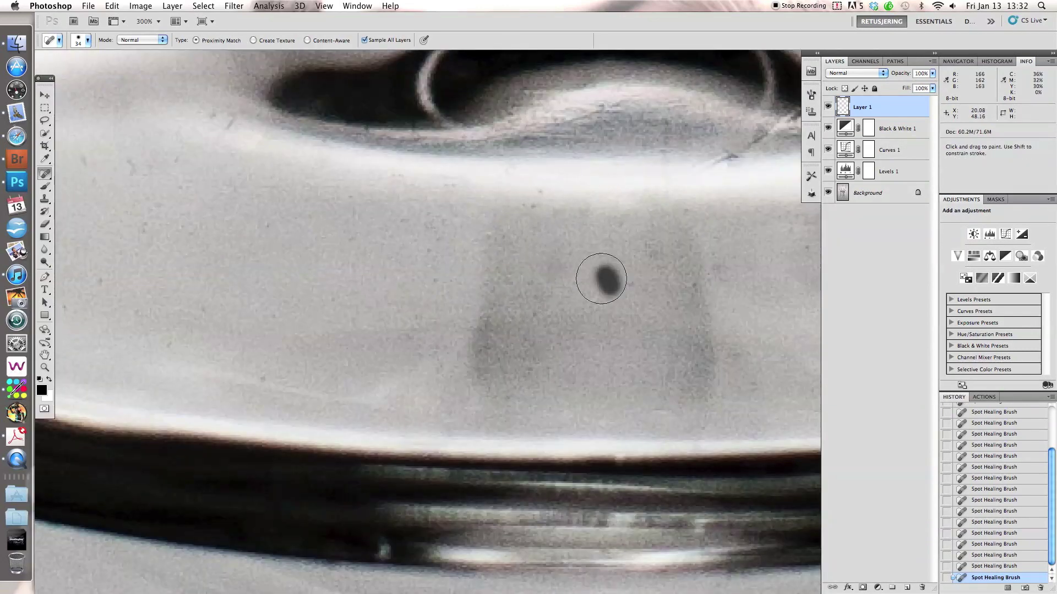
left_click(429, 278)
left_click(291, 384)
scroll(250, 319, "left", 5)
left_click(105, 305)
left_click(236, 163)
- Zoom out slightly and heal three dust specks on the glass base
key("ctrl+minus")
left_click(276, 285)
left_click(326, 274)
scroll(205, 335, "up", 3)
left_click(209, 308)
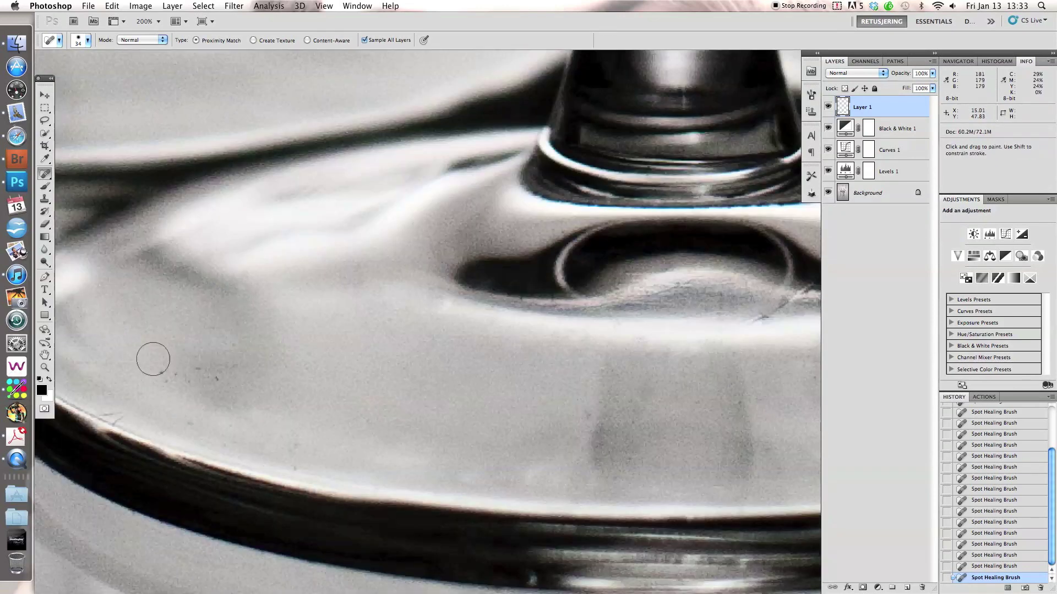
- Heal the specks near and above the rim and a dust spot on the glass rim
scroll(139, 370, "up", 2)
scroll(239, 512, "up", 2)
key("s")
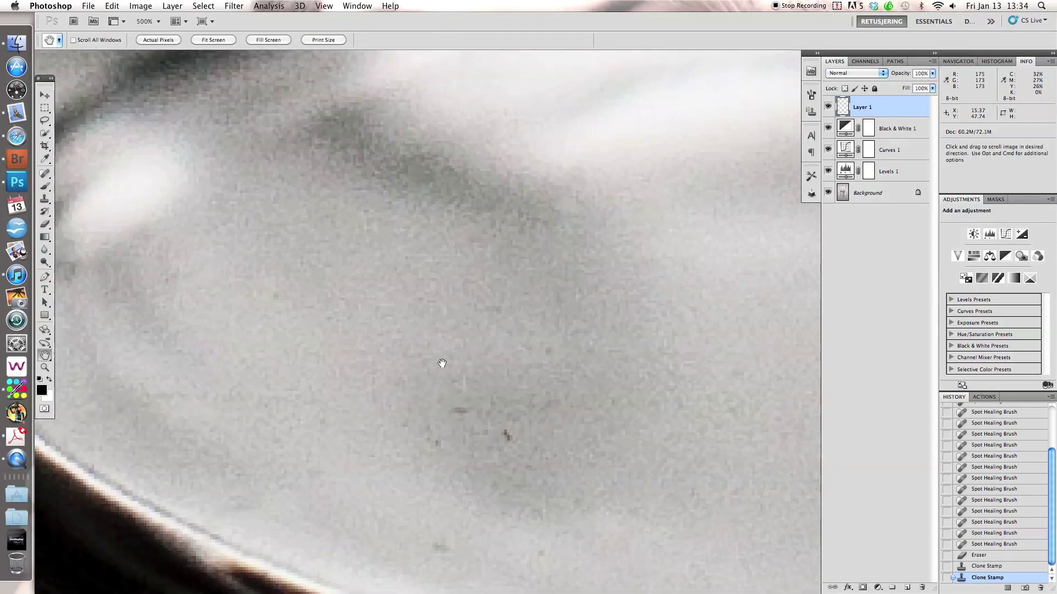
left_click(433, 532)
scroll(548, 329, "down", 2)
left_click(550, 354)
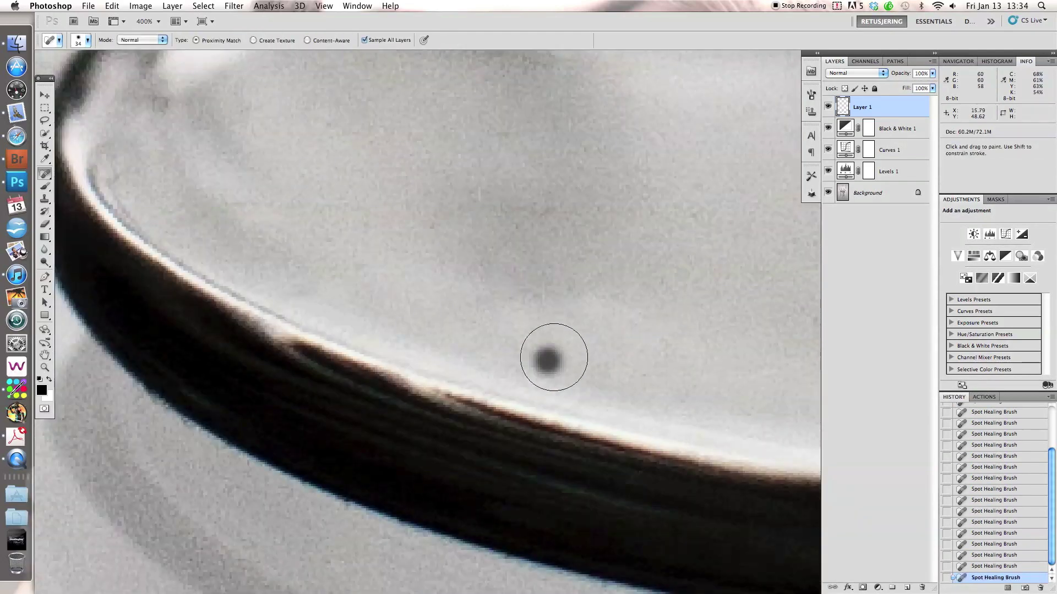
scroll(718, 188, "up", 1)
left_click(341, 349)
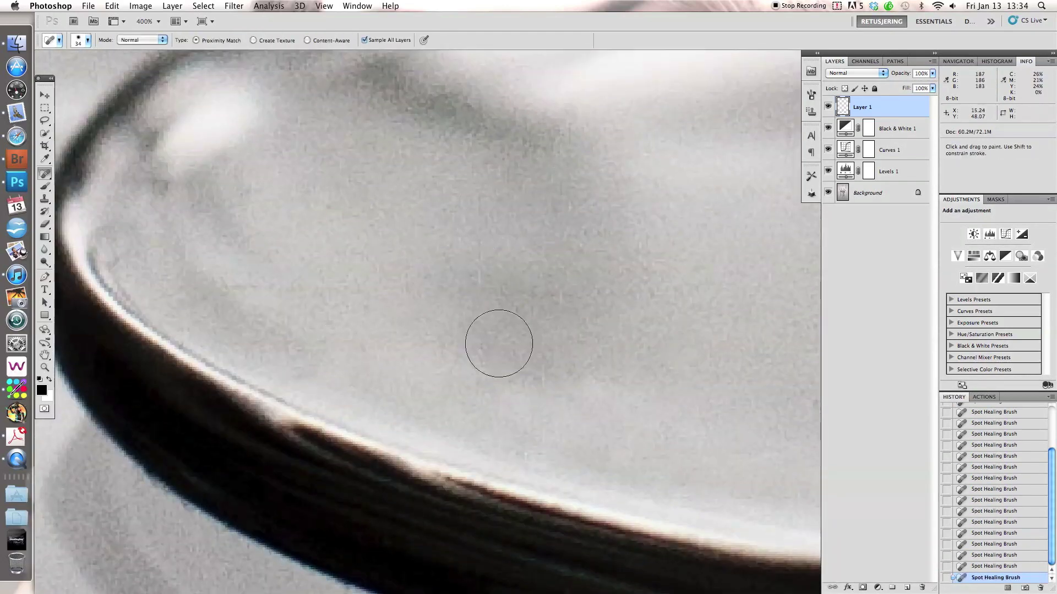
scroll(396, 307, "right", 10)
- Heal the scratch marks along the rim and a dust spot near the dark rim
left_click(481, 281)
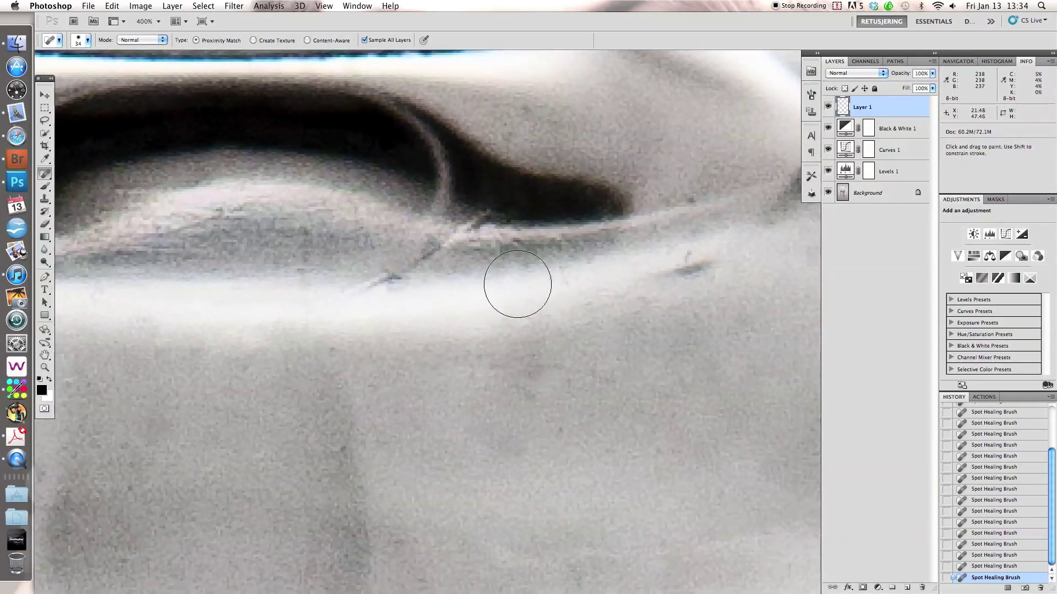
scroll(606, 309, "up", 3)
scroll(633, 342, "right", 3)
left_click(587, 347)
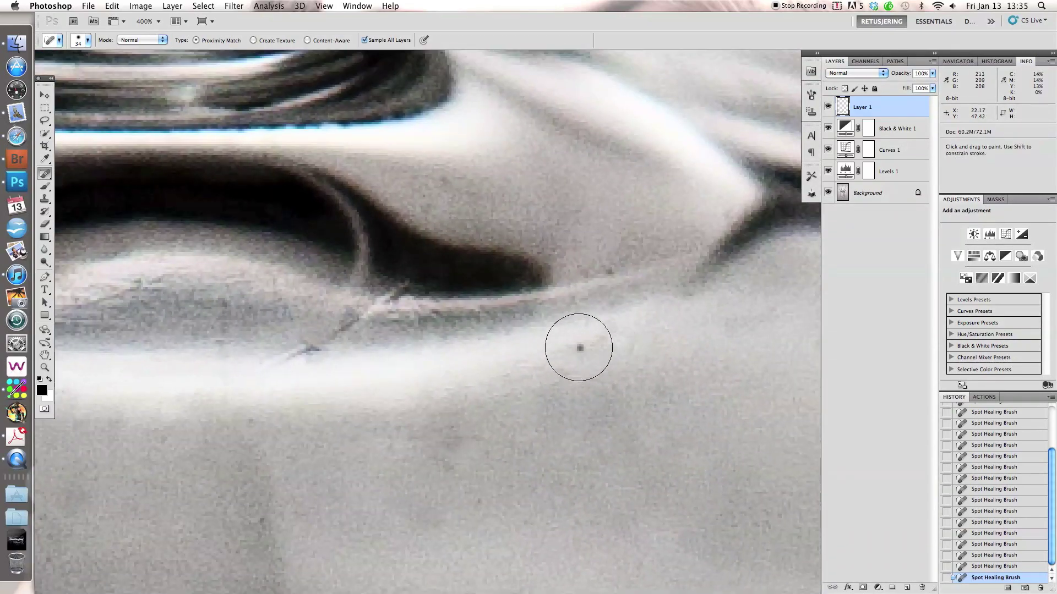
scroll(551, 287, "right", 5)
scroll(602, 366, "down", 5)
scroll(668, 240, "down", 5)
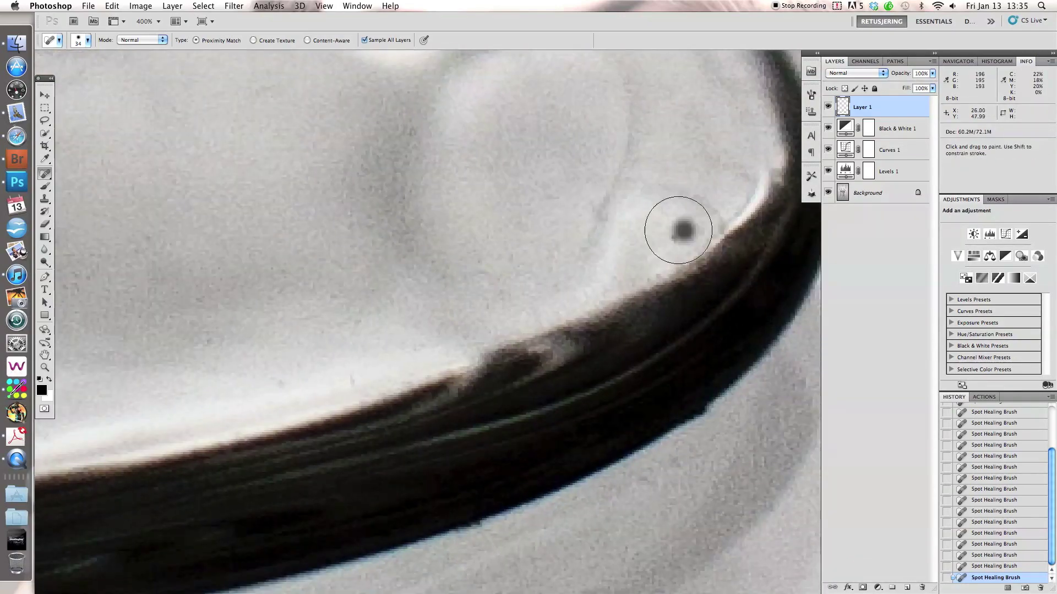
scroll(432, 242, "down", 2)
left_click(307, 177)
- Undo the last healing strokes and re-heal the dark spot at the scratch end and a nearby spot
key("super+minus")
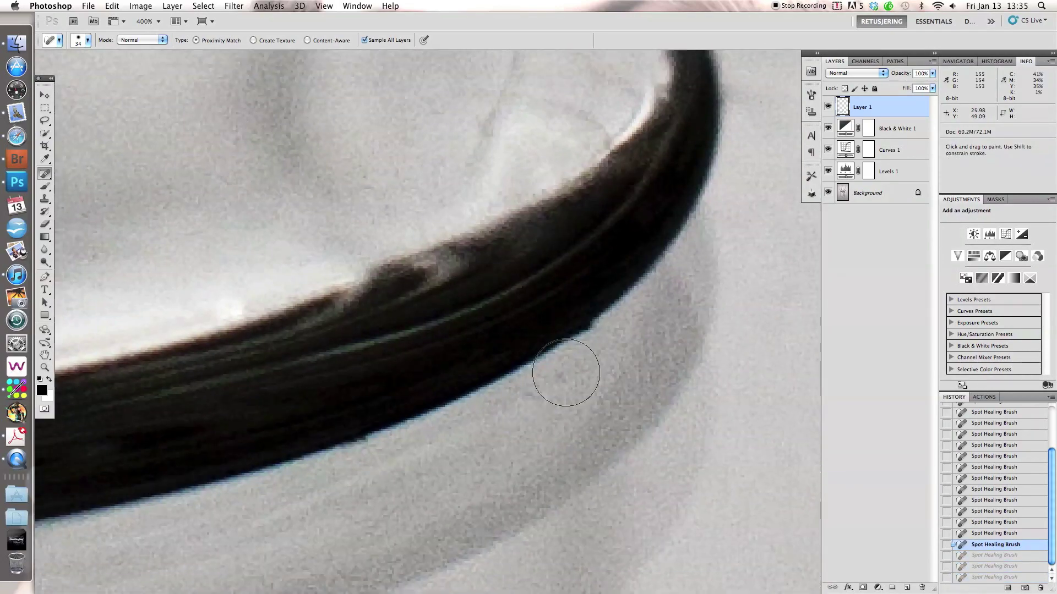
key("super+alt+z")
key("super+alt+z")
key("super+alt+z")
key("super+plus")
scroll(573, 177, "up", 2)
left_click(573, 177)
left_click(567, 179)
left_click(515, 193)
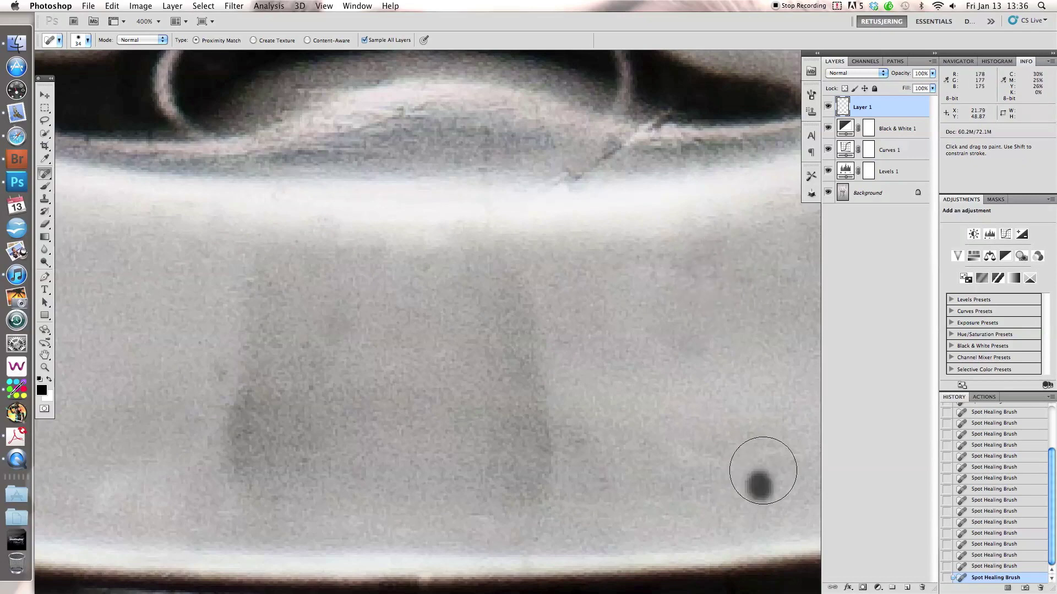
key("super+minus")
key("super+minus")
key("super+minus")
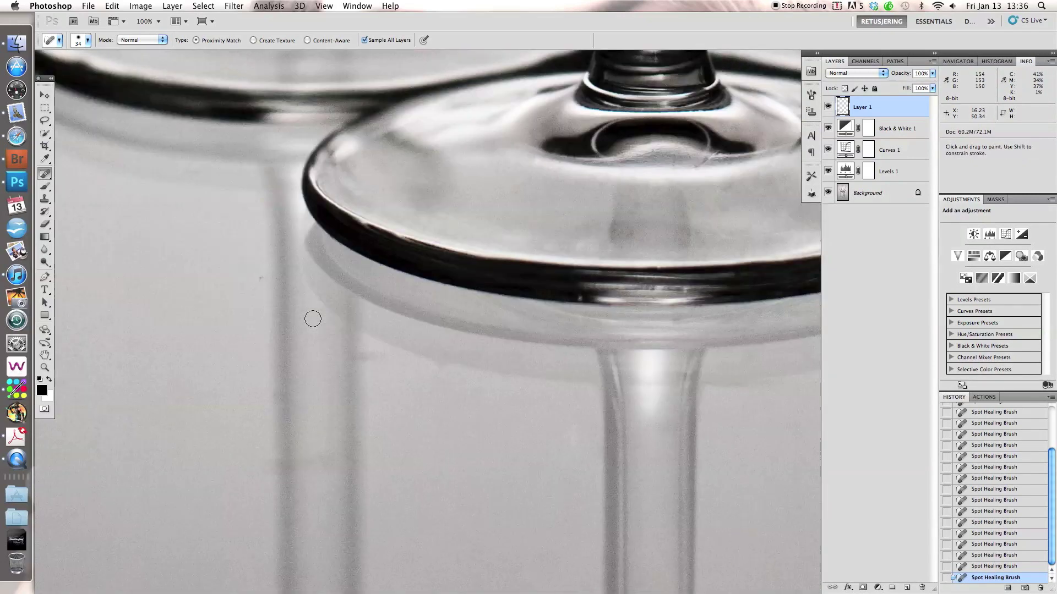
- Paint one healing stroke over the dark mark beside the glass stems
key("super+plus")
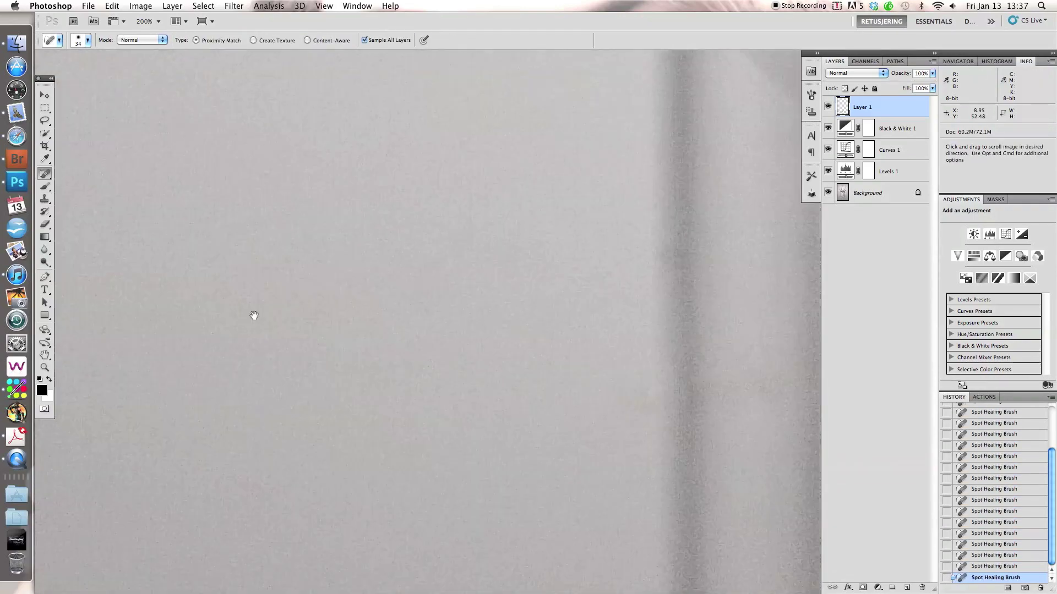
left_click_drag(318, 509, 305, 529)
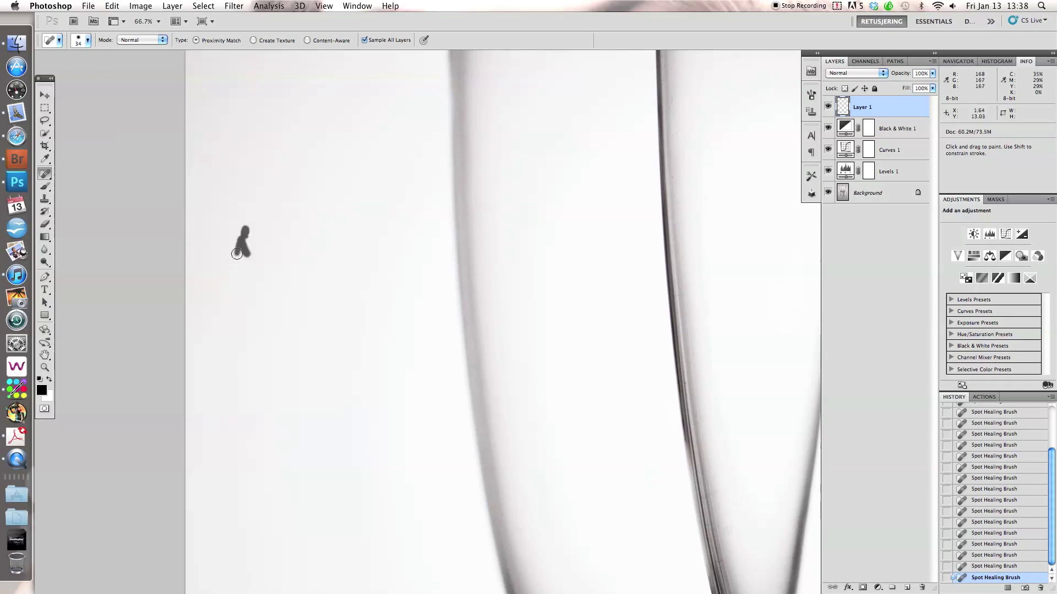
left_click_drag(238, 236, 237, 115)
key("super+plus")
key("super+plus")
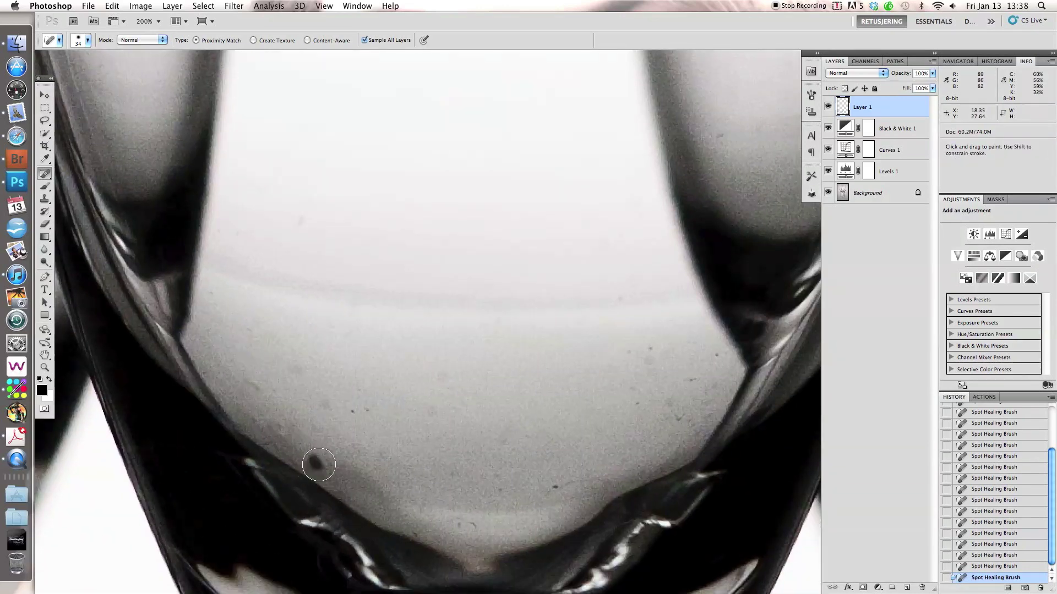
- Heal the dark spot inside the middle glass bowl
left_click(368, 412)
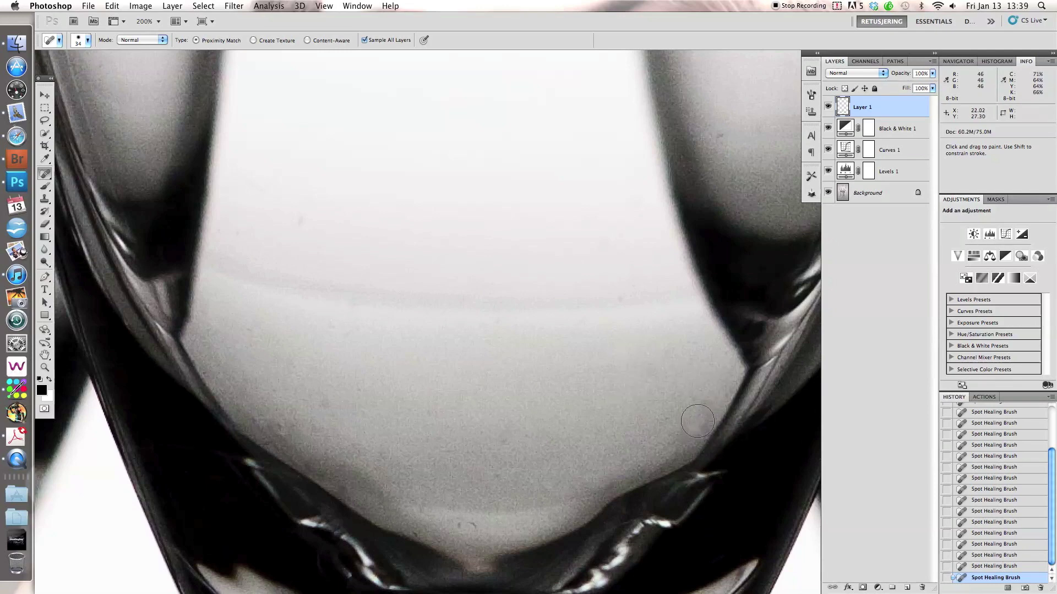
key("super+plus")
left_click_drag(350, 471, 401, 229)
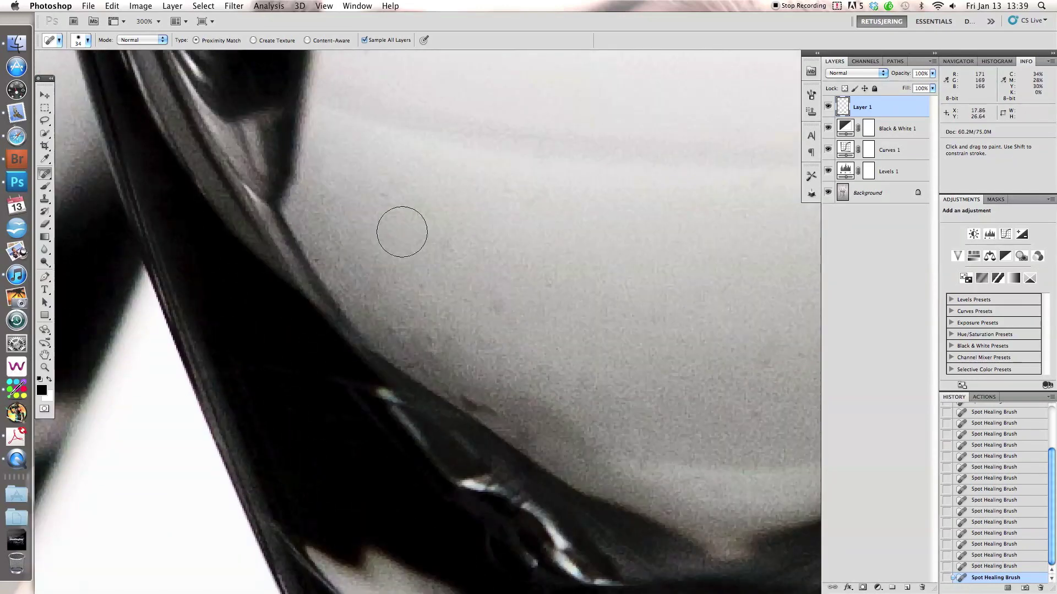
key("s")
key("j")
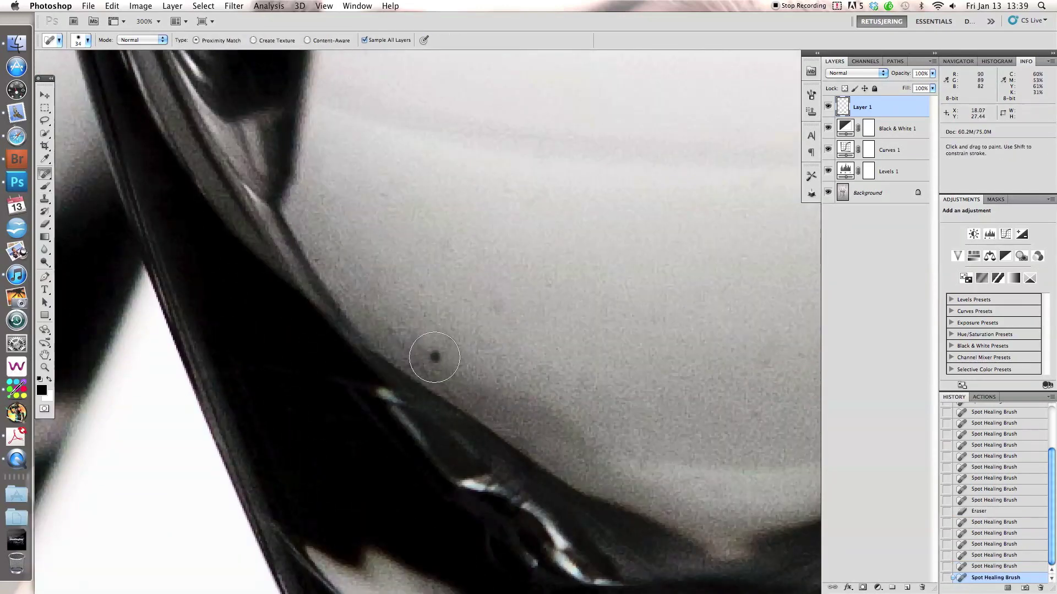
- Heal the dark specks beside the curved glass edge and on the glass
left_click(316, 259)
key("s")
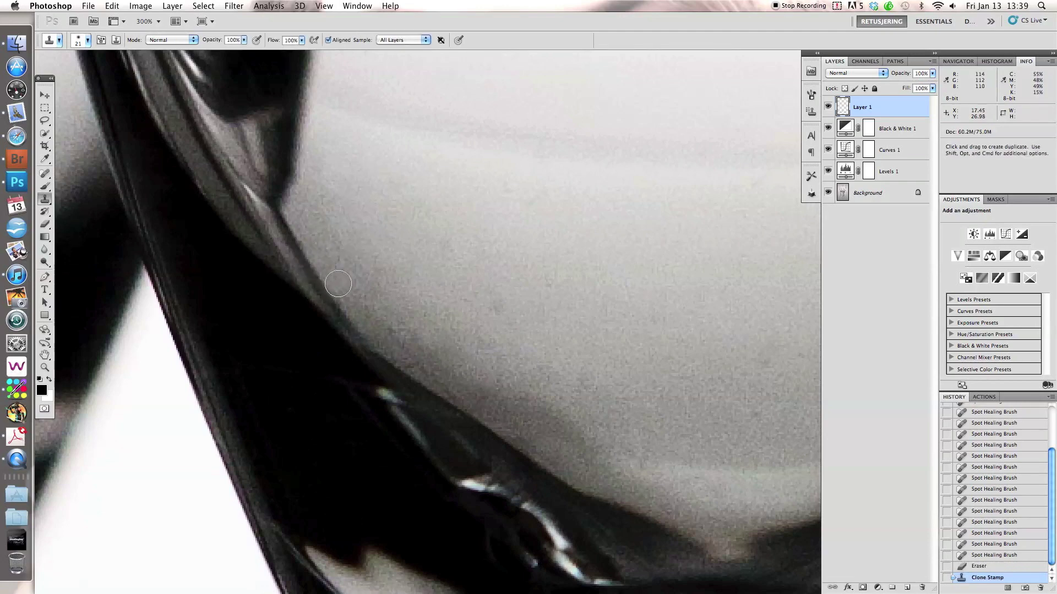
key("j")
scroll(770, 358, "right", 5)
left_click(484, 255)
mouse_move(484, 254)
left_mouse_down()
mouse_move(173, 319)
mouse_move(344, 229)
mouse_move(390, 538)
mouse_move(450, 375)
mouse_move(554, 189)
mouse_move(481, 170)
mouse_move(401, 224)
left_mouse_up()
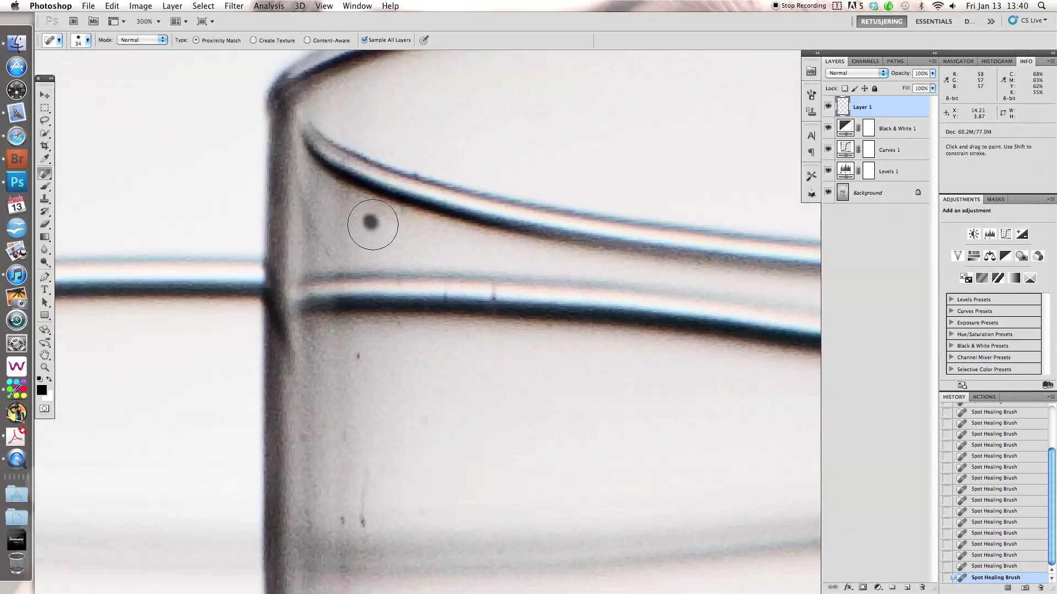
- Pan along the glass and heal a dust spot on the glass edge
left_click_drag(359, 500, 365, 382)
mouse_move(344, 508)
left_mouse_down()
mouse_move(406, 425)
mouse_move(413, 362)
left_mouse_up()
mouse_move(409, 491)
left_mouse_down()
mouse_move(460, 288)
mouse_move(432, 372)
left_mouse_up()
left_click(451, 296)
- Move to the darker glass area and Clone Stamp away the dark speck on the rim line
mouse_move(432, 242)
left_mouse_down()
mouse_move(491, 397)
mouse_move(471, 358)
mouse_move(505, 373)
mouse_move(471, 477)
left_mouse_up()
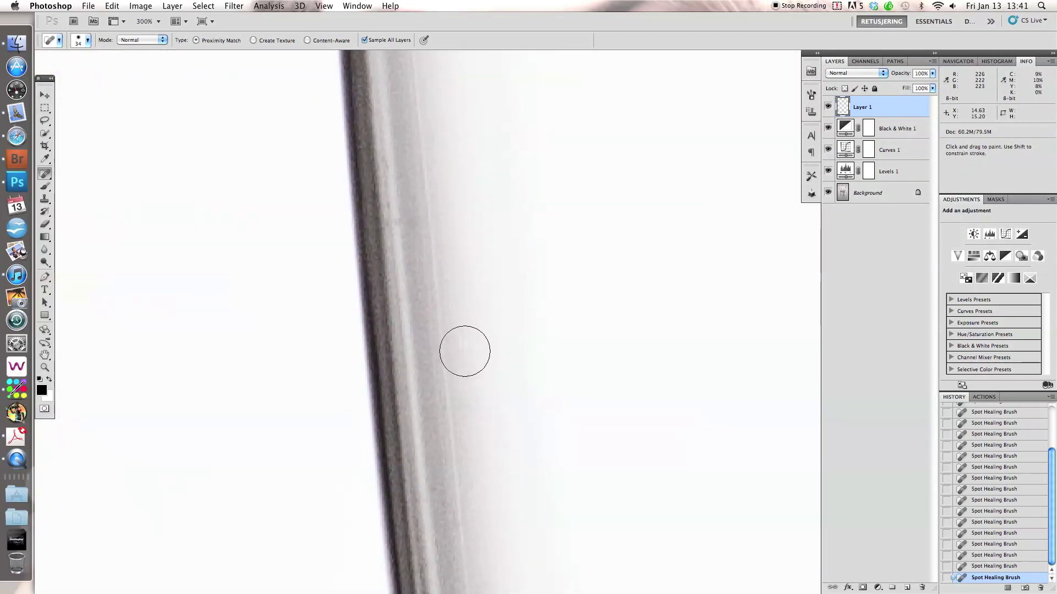
left_click_drag(465, 351, 465, 295)
mouse_move(512, 407)
left_mouse_down()
mouse_move(547, 437)
mouse_move(494, 283)
mouse_move(530, 495)
mouse_move(430, 191)
left_mouse_up()
mouse_move(452, 291)
left_mouse_down()
mouse_move(578, 448)
mouse_move(566, 347)
left_mouse_up()
mouse_move(566, 503)
left_mouse_down()
mouse_move(444, 286)
mouse_move(395, 517)
mouse_move(269, 446)
mouse_move(389, 311)
left_mouse_up()
key("s")
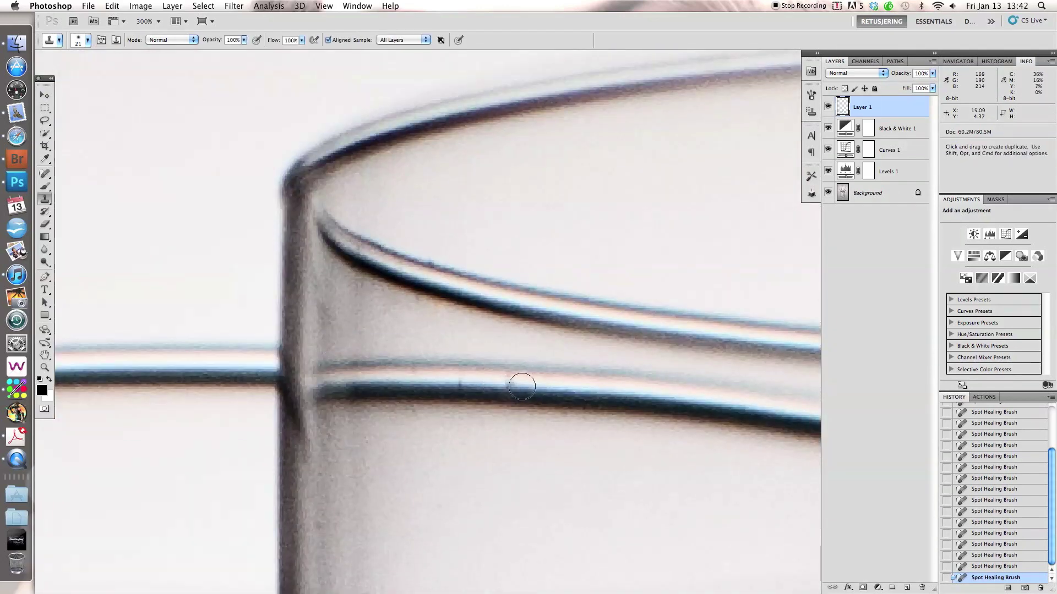
right_click(460, 379)
left_click(461, 384)
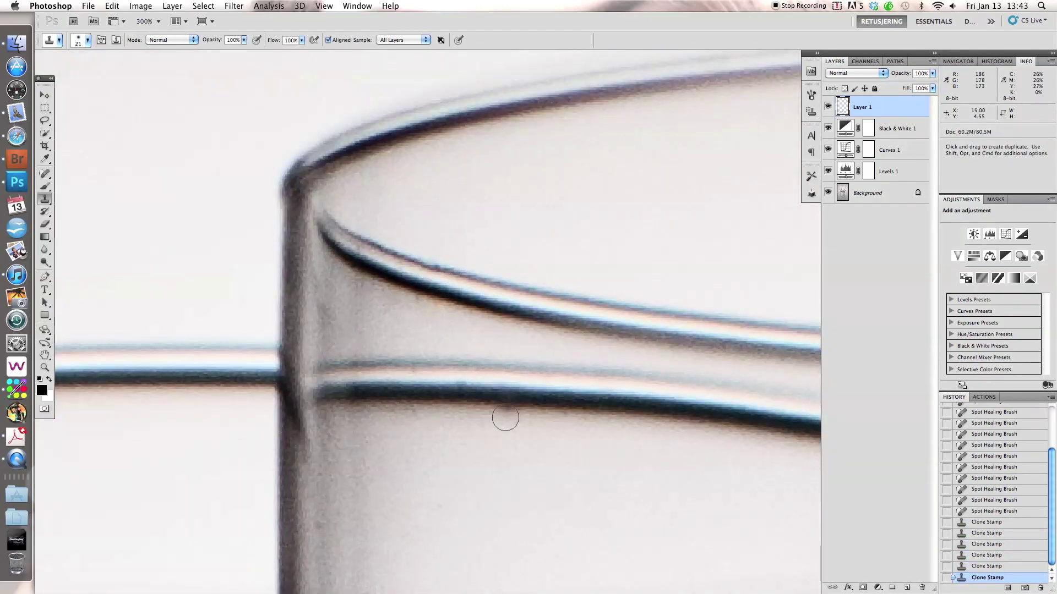
key("super+0")
- Zoom in and clone over the blemish where the two glasses' rim lines cross
scroll(406, 406, "up", 3)
scroll(405, 405, "up", 2)
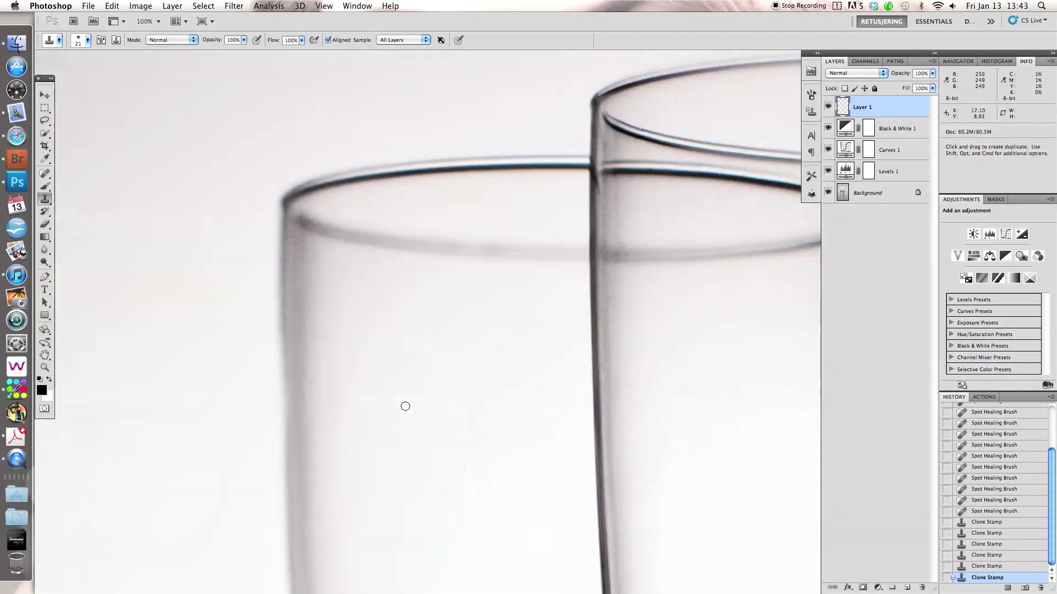
scroll(430, 411, "up", 1)
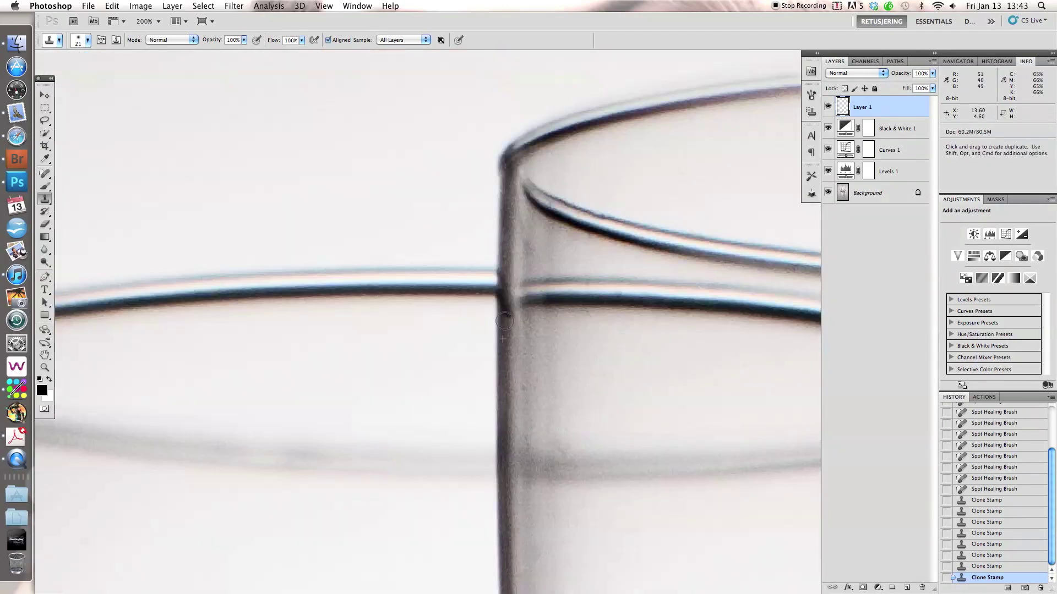
left_click(500, 296)
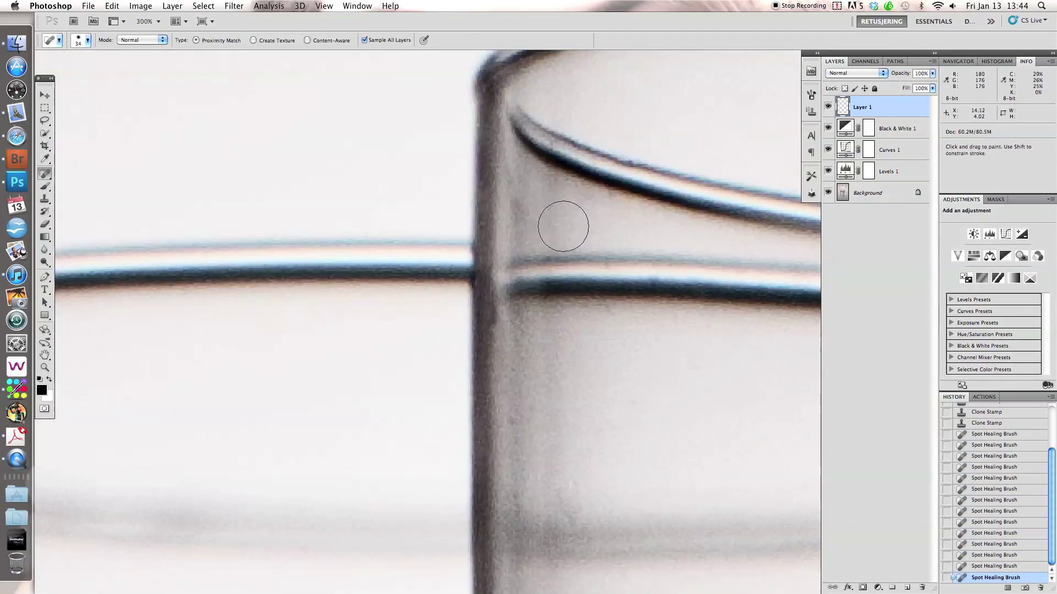
key("s")
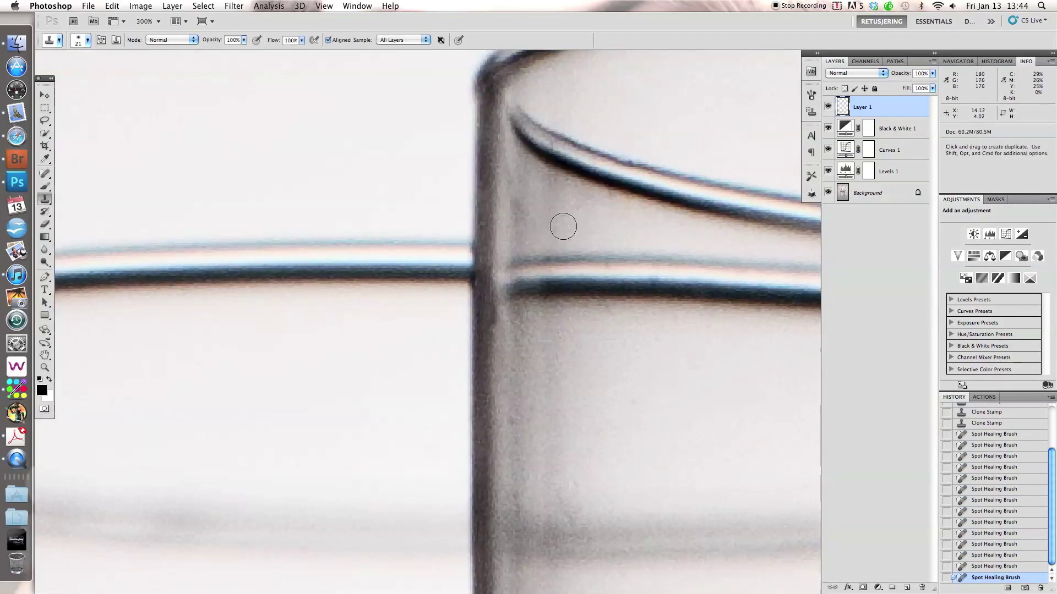